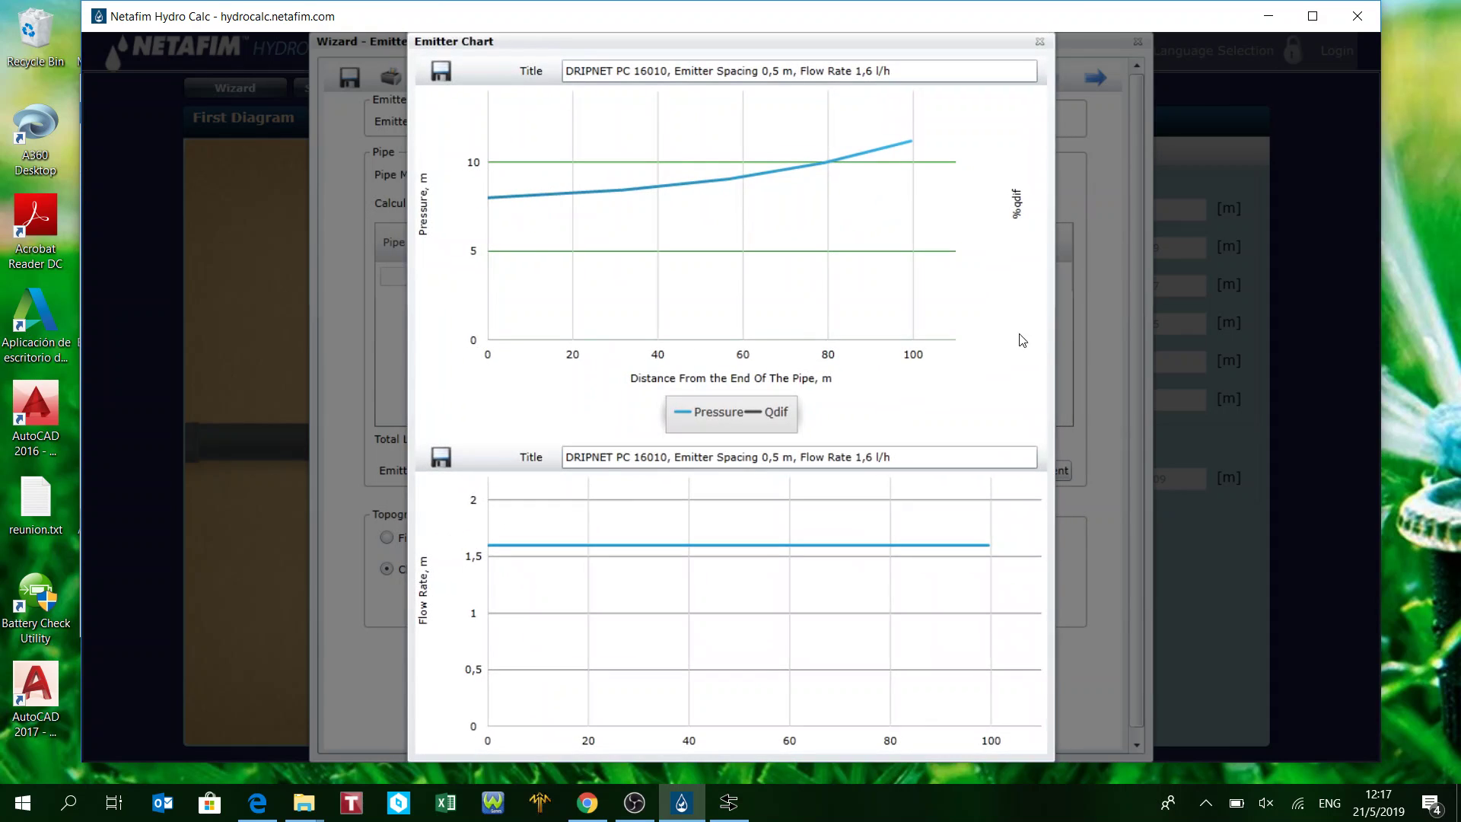
- Close the emitter chart and advance the wizard to the Sub Main stage, accepting the rectangular shape with its proposed flow and minimum pressure
left_click(1039, 42)
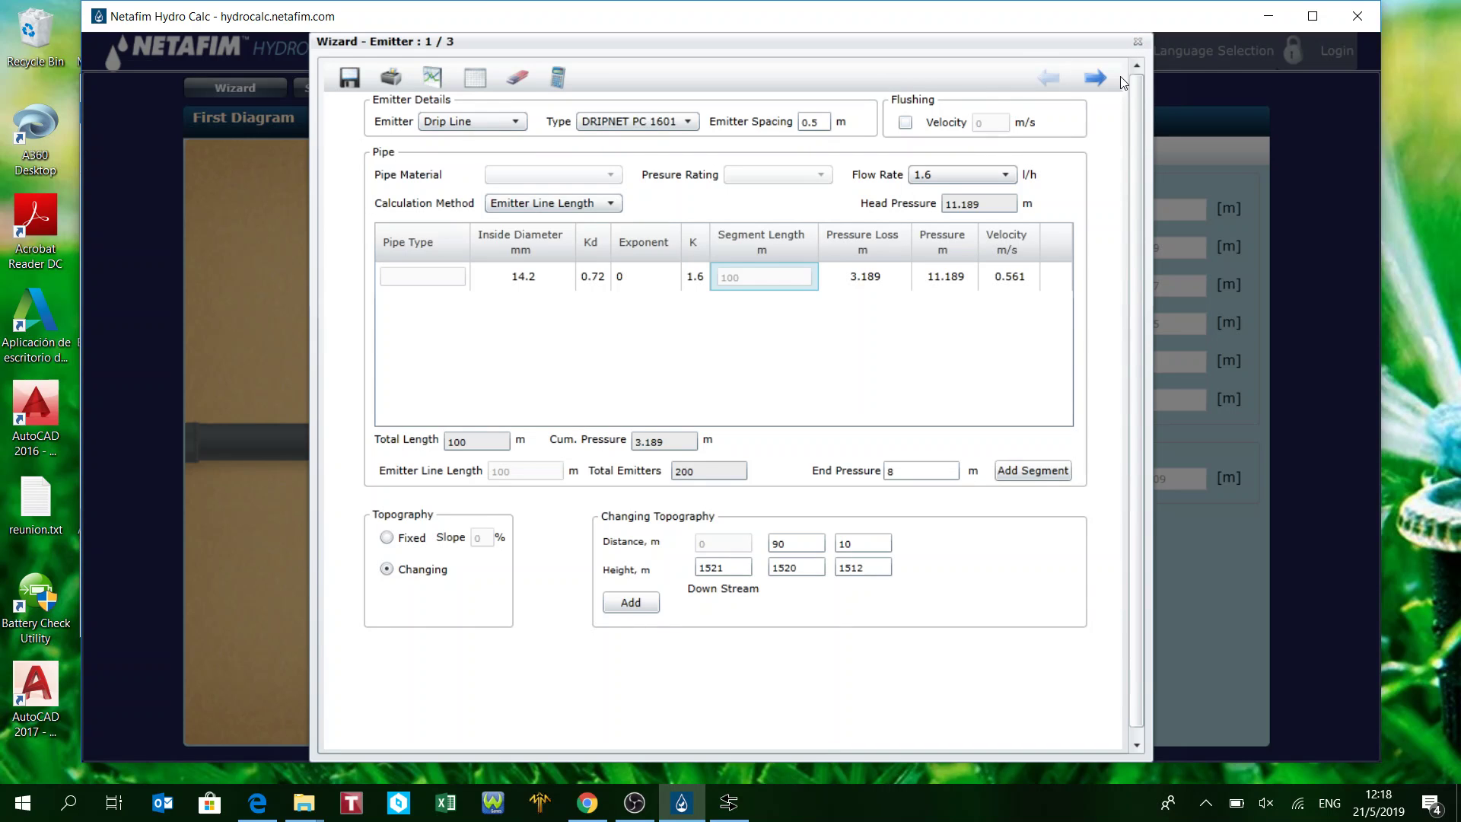
left_click(1095, 78)
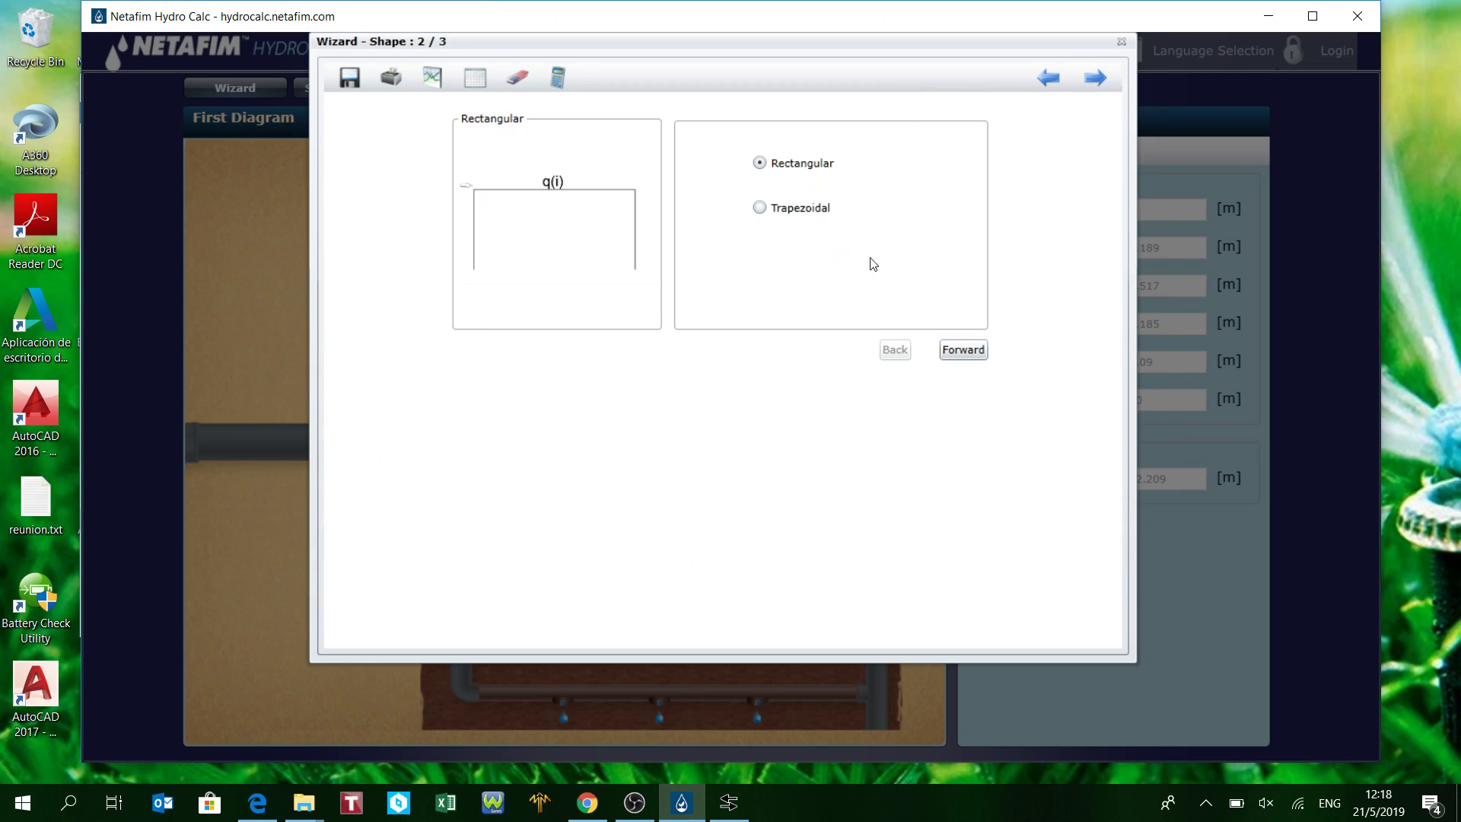
left_click(963, 350)
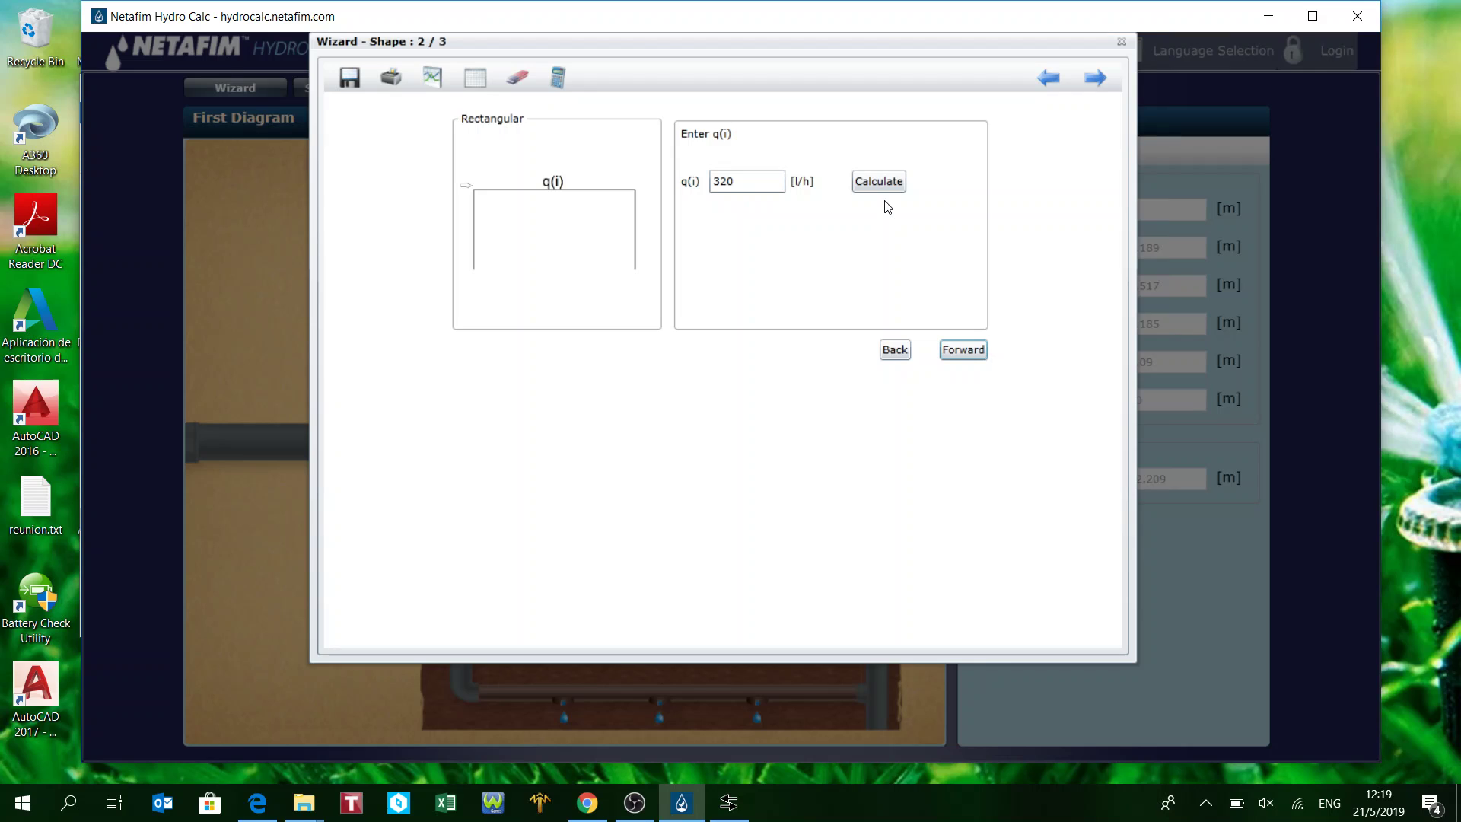
left_click(979, 353)
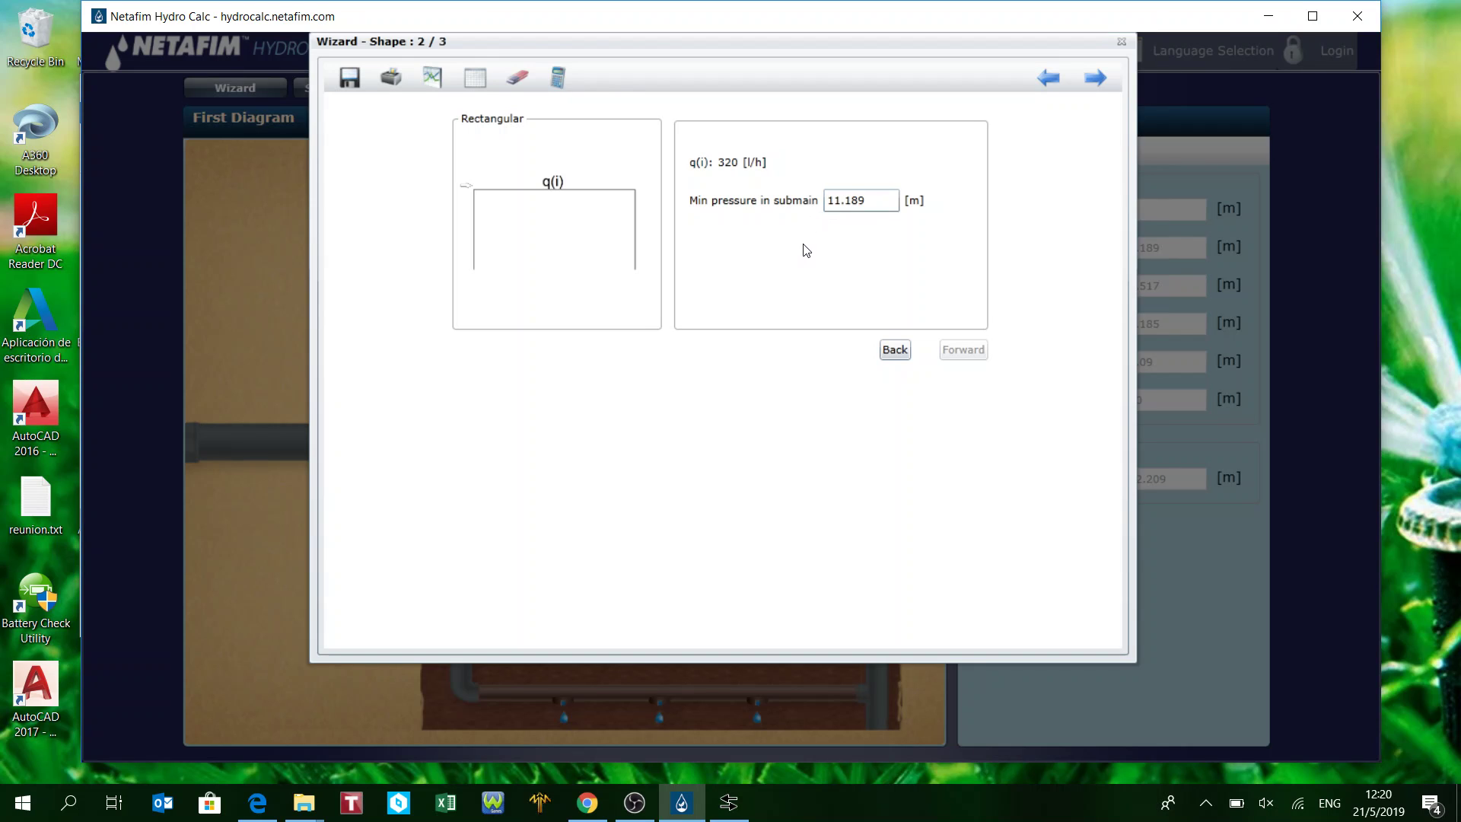
left_click(1106, 70)
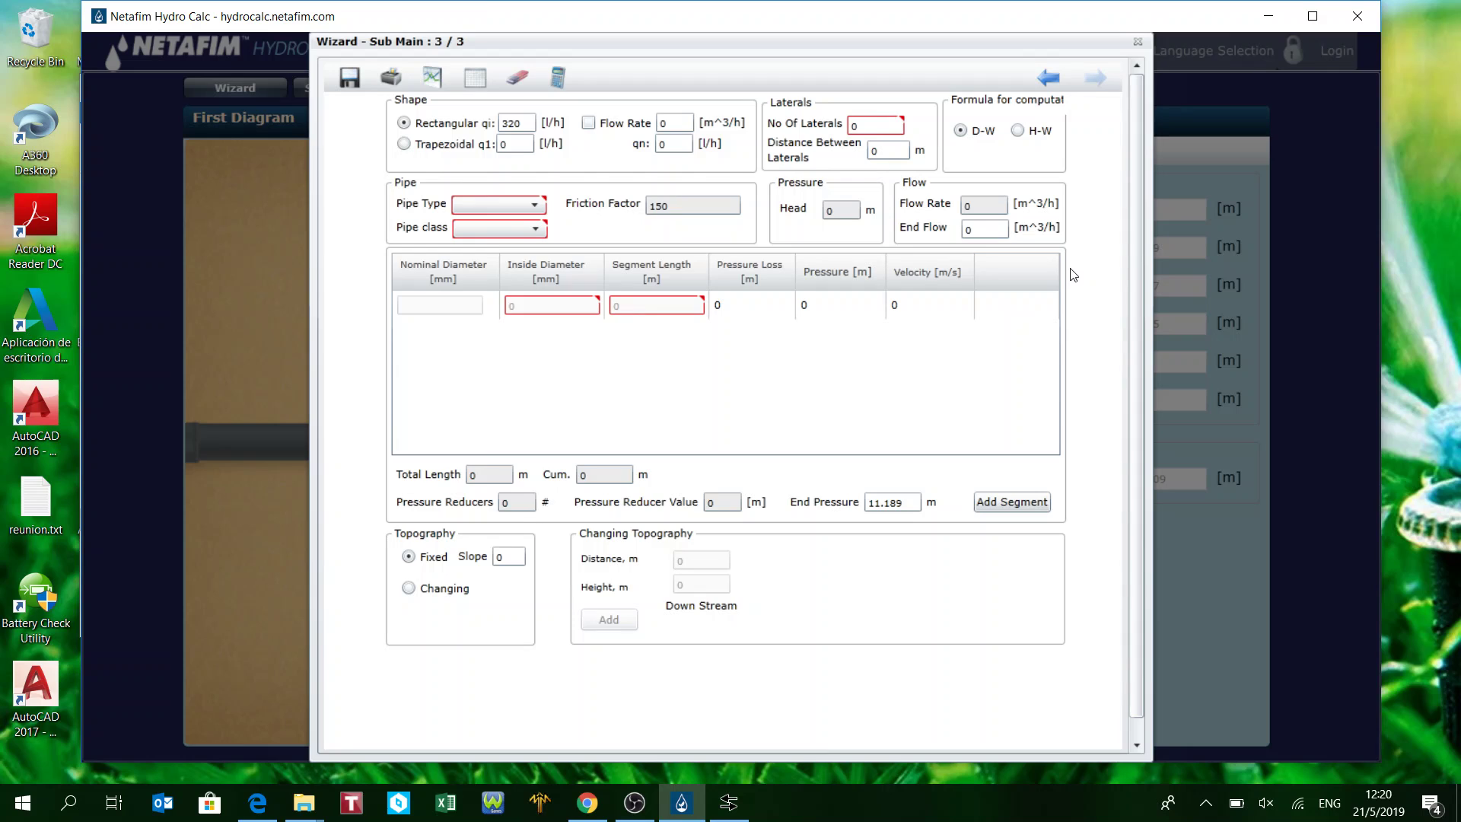
- Set the submain's number of laterals to 50 and choose a PVC pipe of Class 6 (the first Class 6 option)
left_click(806, 128)
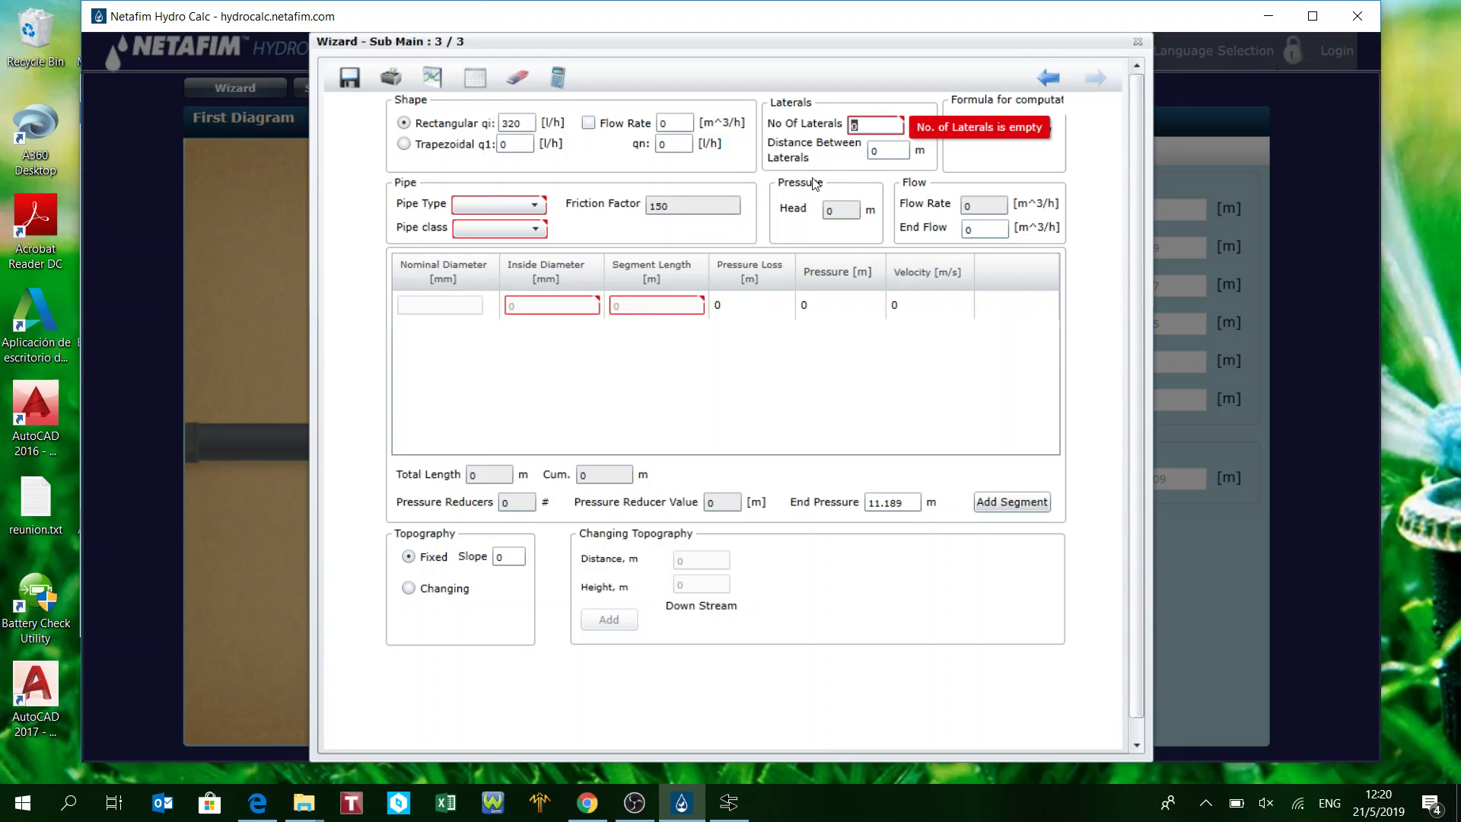
type("50")
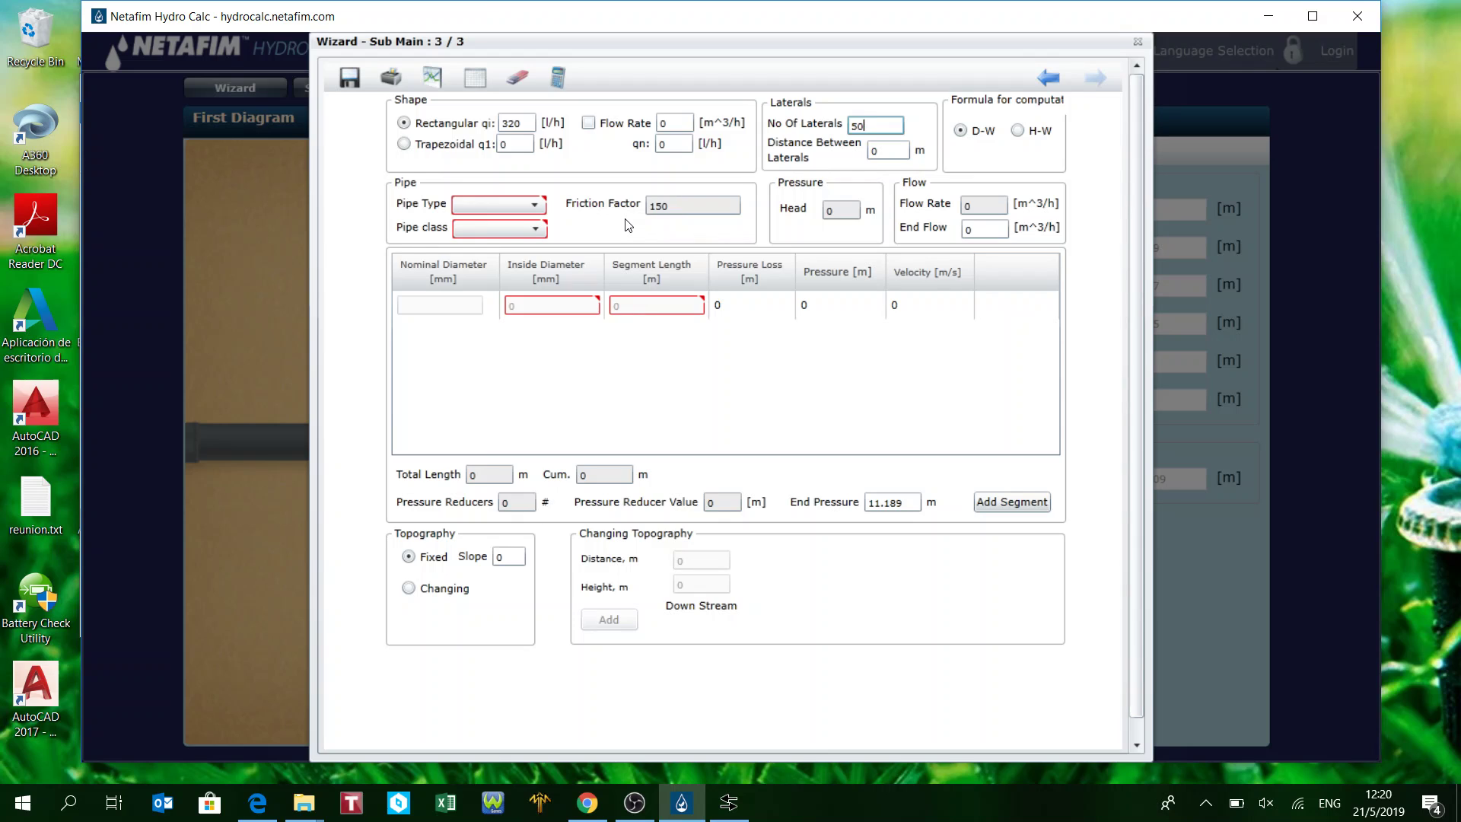
left_click(512, 206)
left_click(495, 353)
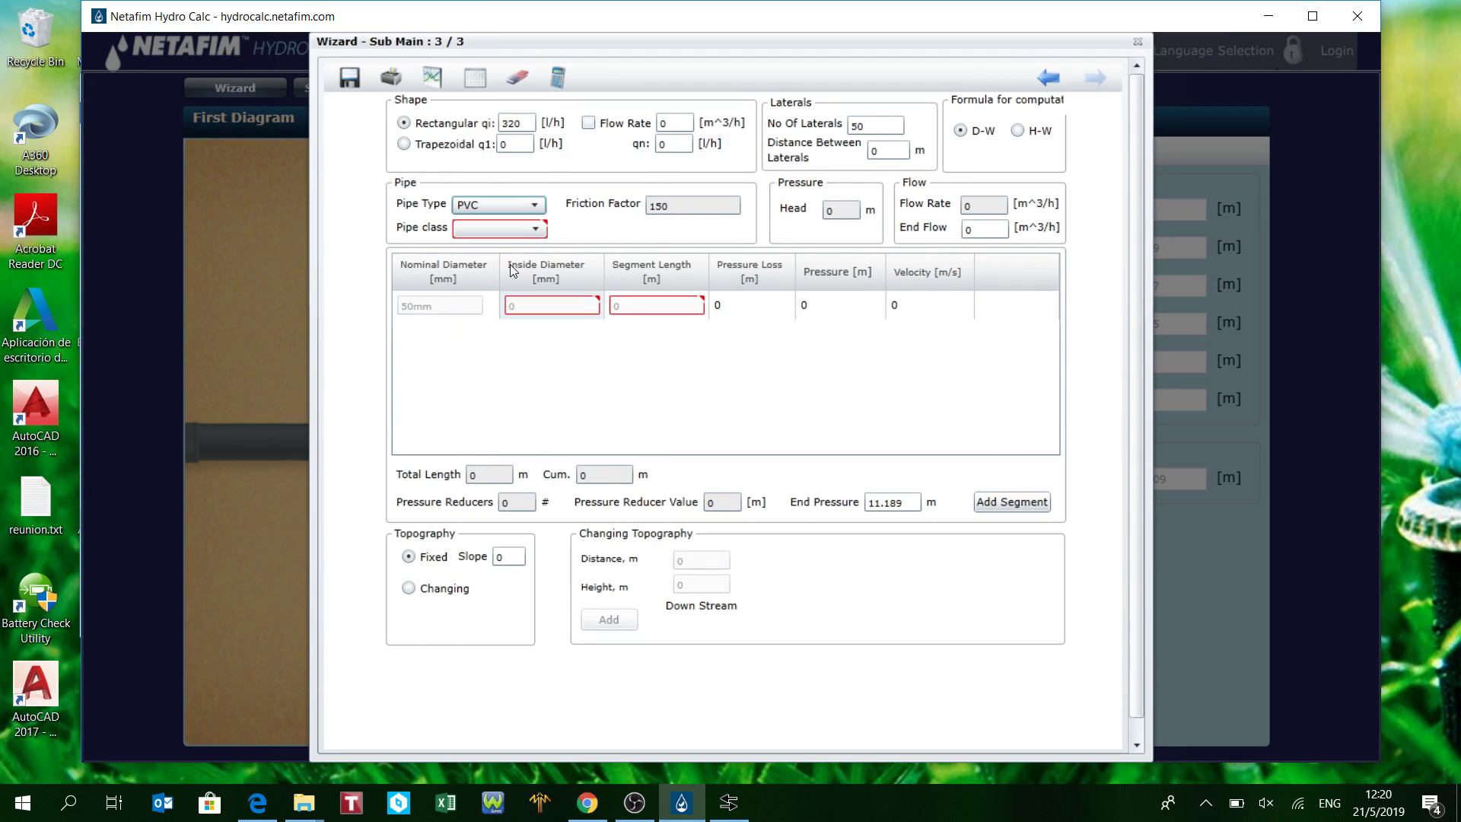
left_click(496, 229)
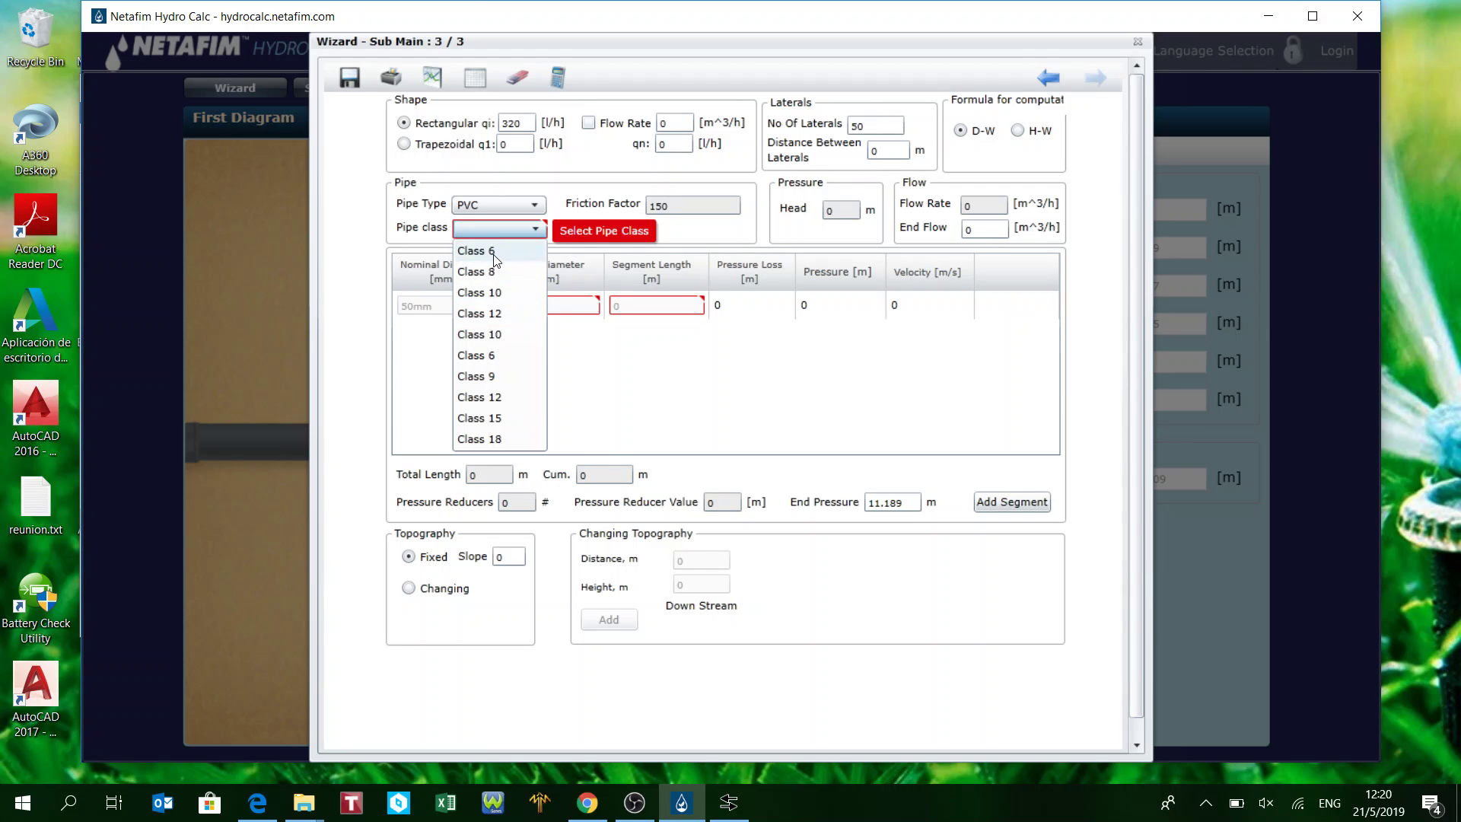
left_click(494, 253)
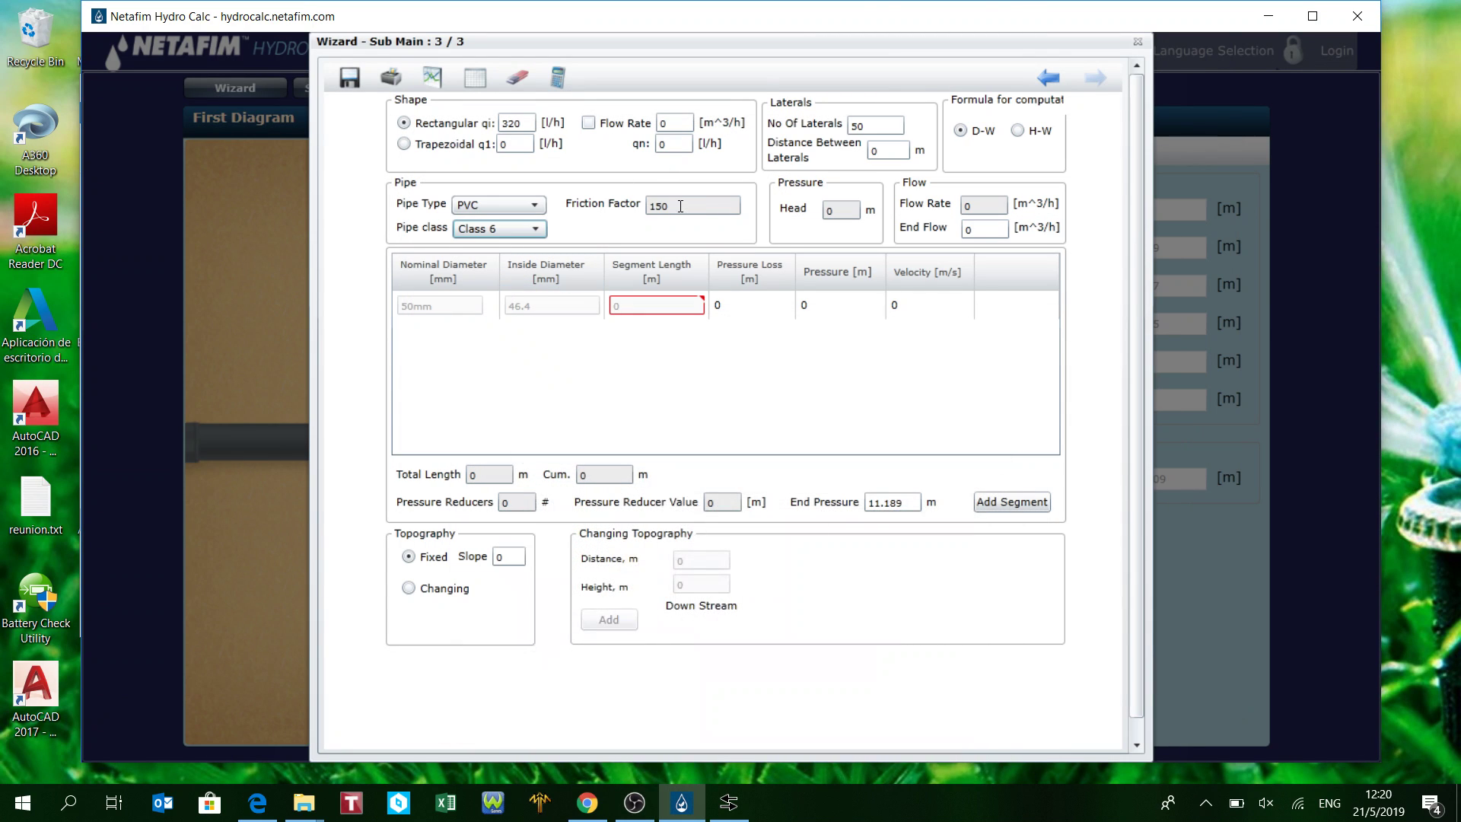
- Set the segment length of the 50 mm submain pipe to 100 m
left_click(458, 307)
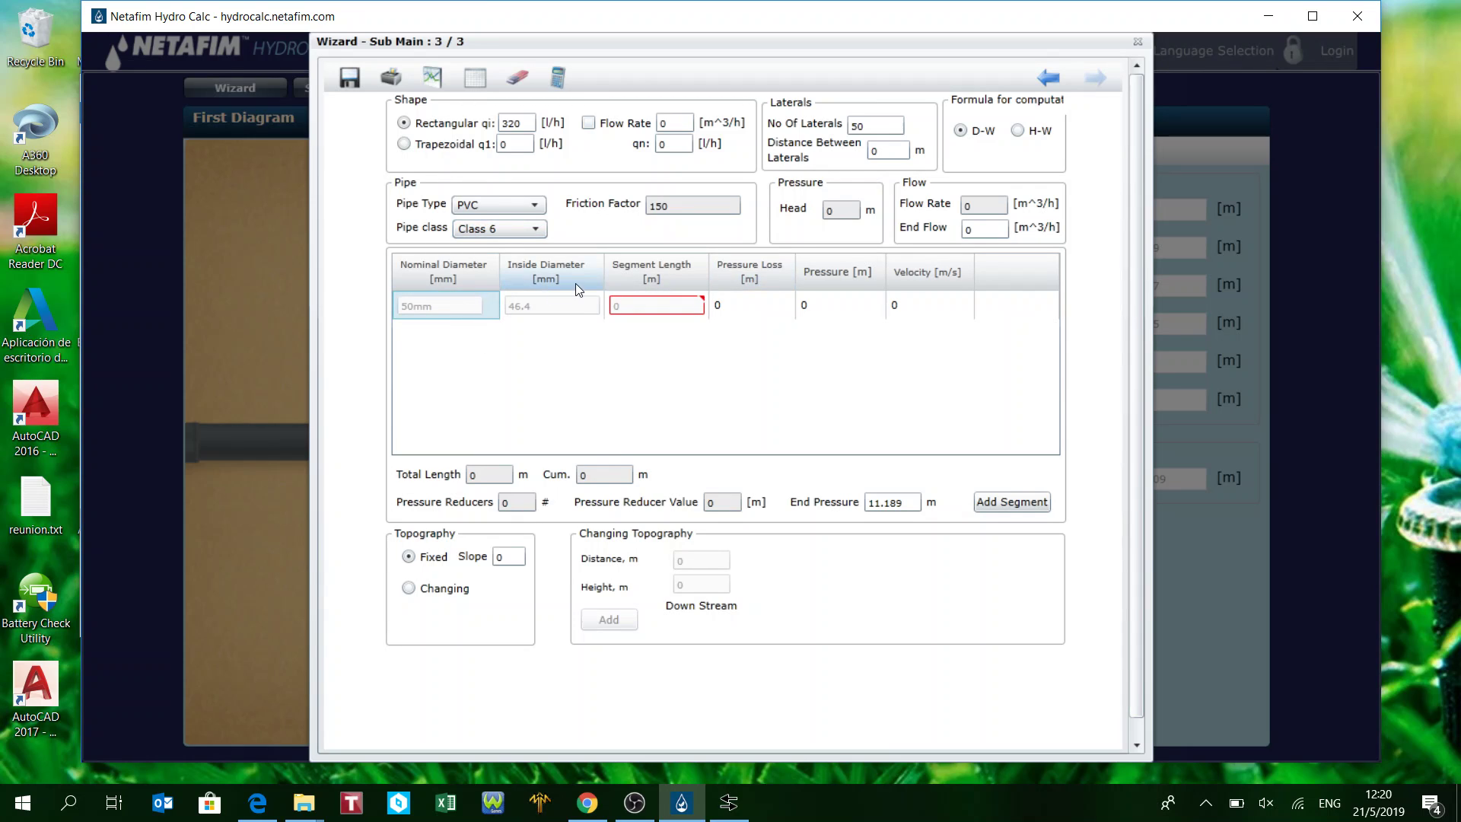
left_click(669, 305)
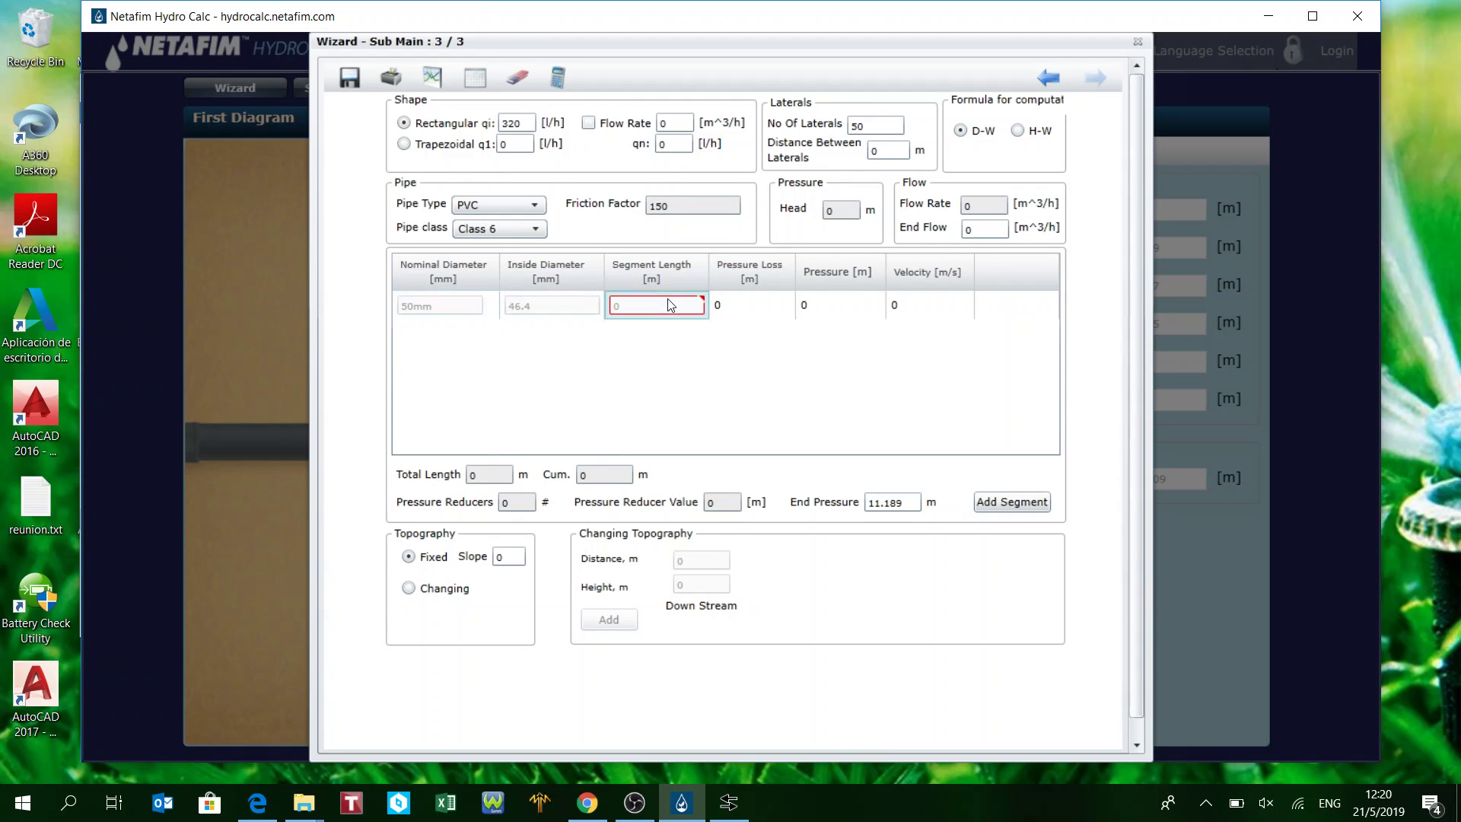
type("100")
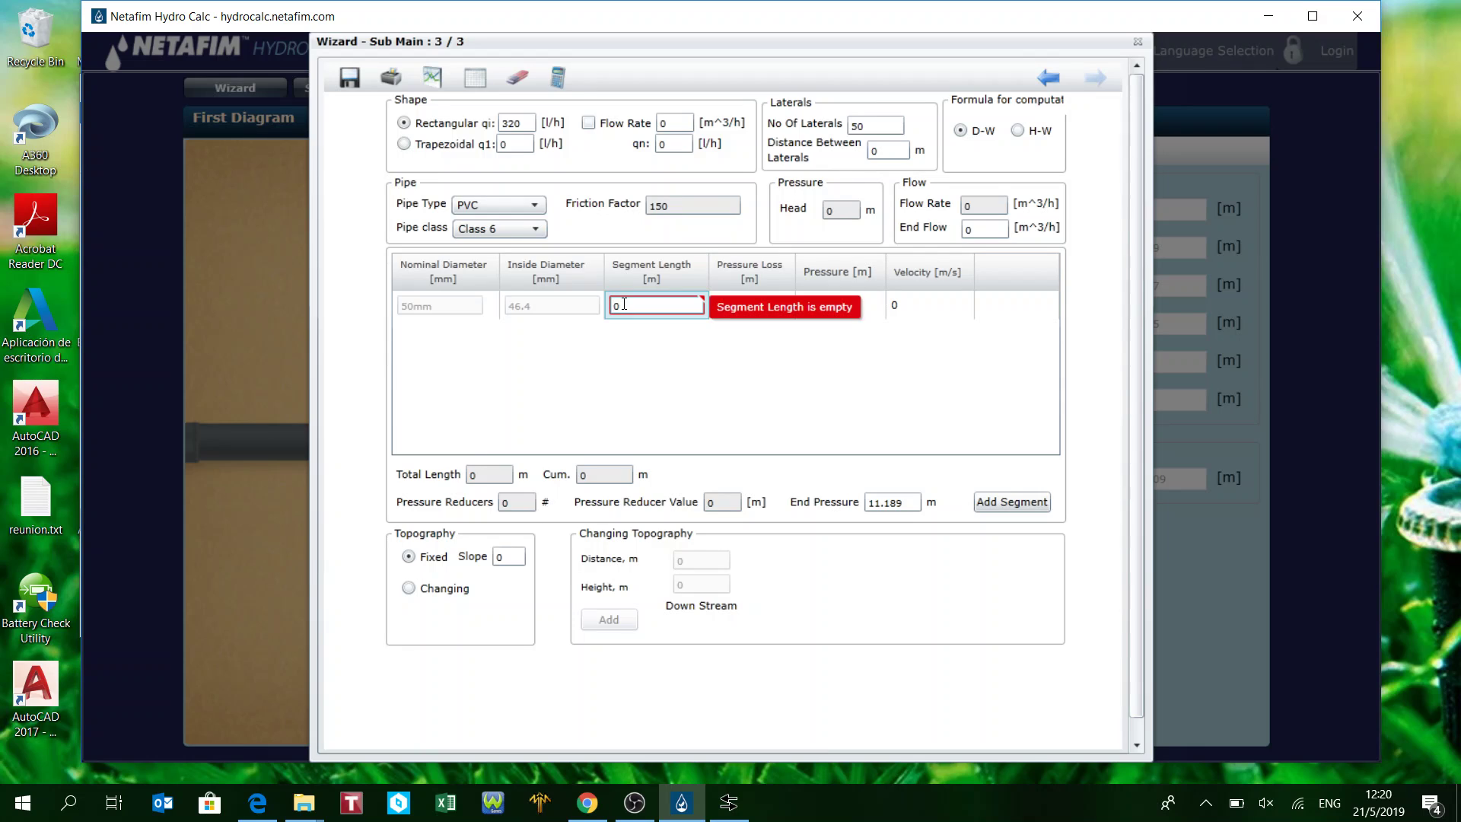
key("Return")
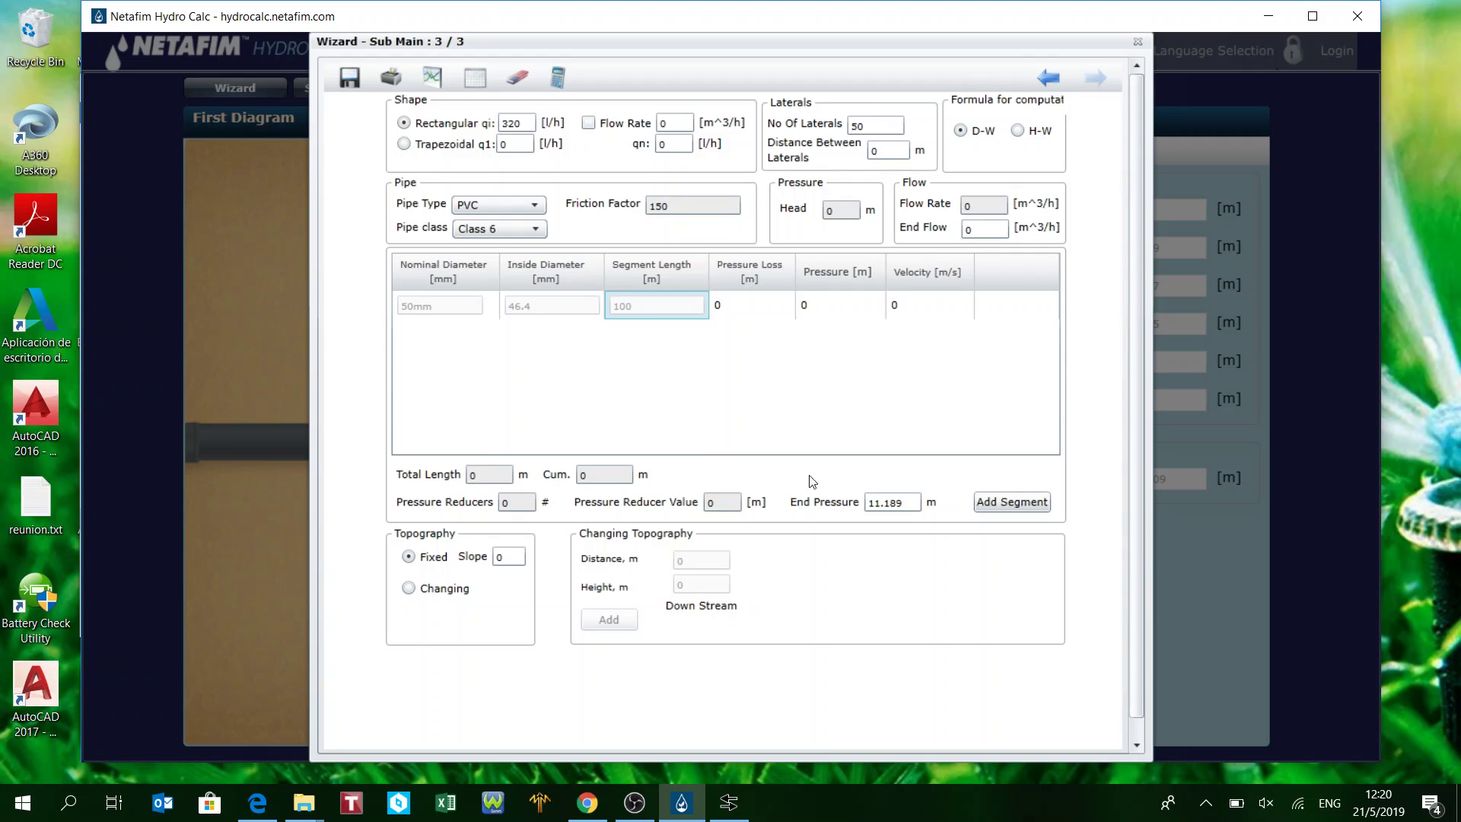
- Switch the submain topography to Changing and set the height at distance 0 to 1512 m
left_click(438, 590)
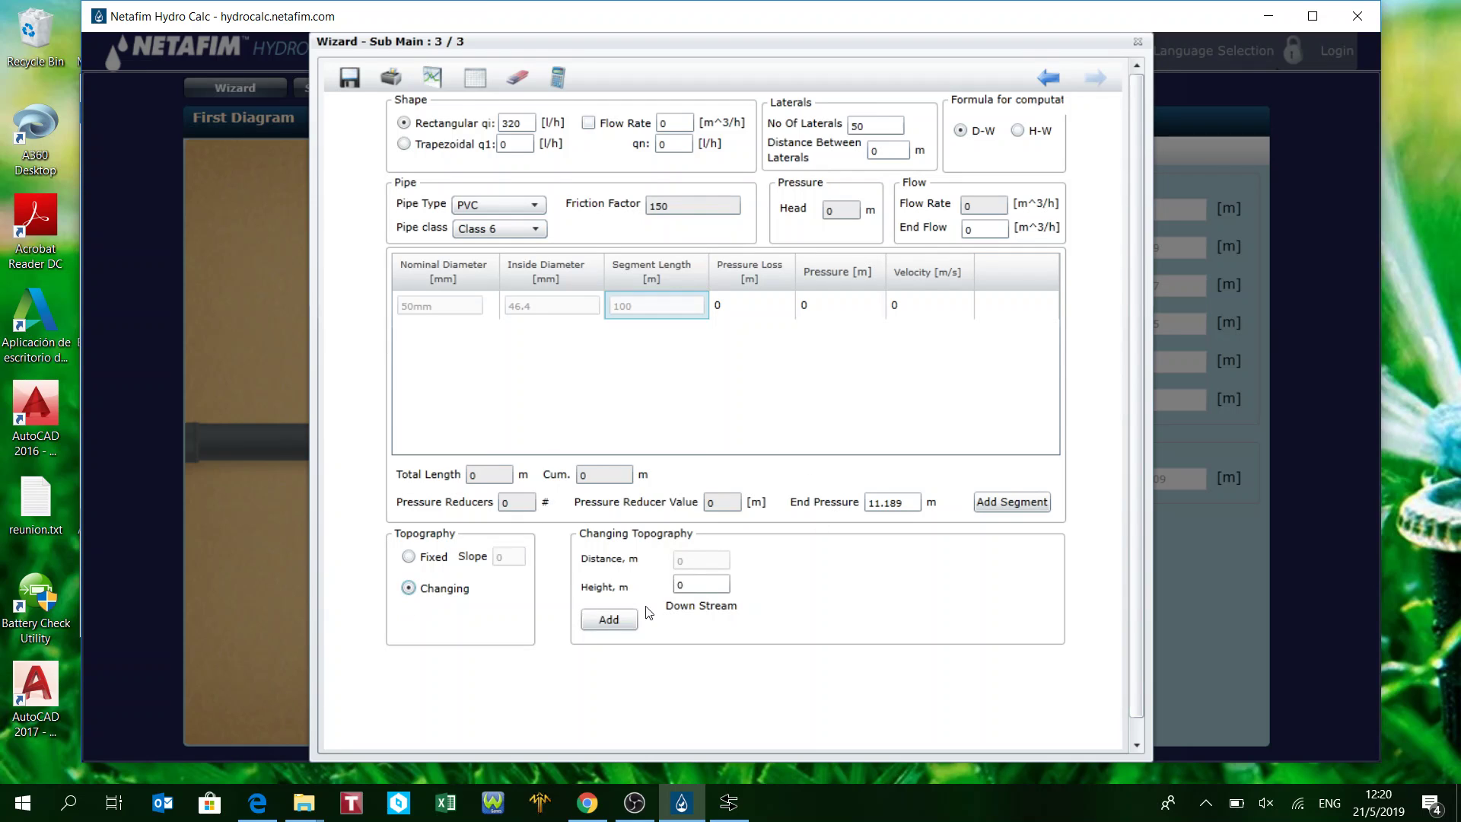
left_click(708, 585)
key("BackSpace")
type("1512")
- Add a second topography point with a distance of 30 m and a height of 1510 m
left_click(608, 619)
key("Tab")
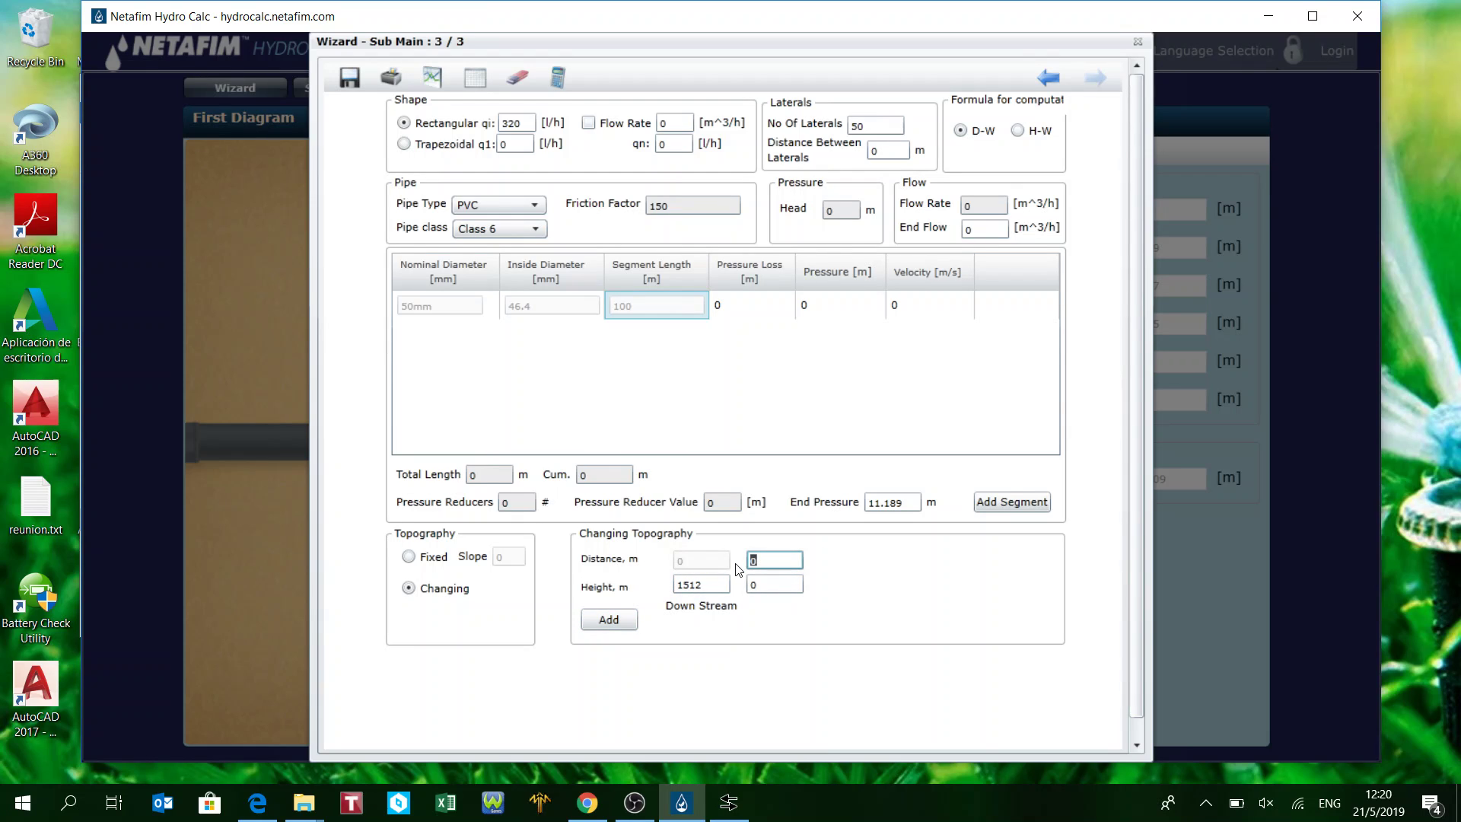
type("30")
key("Tab")
type("1510")
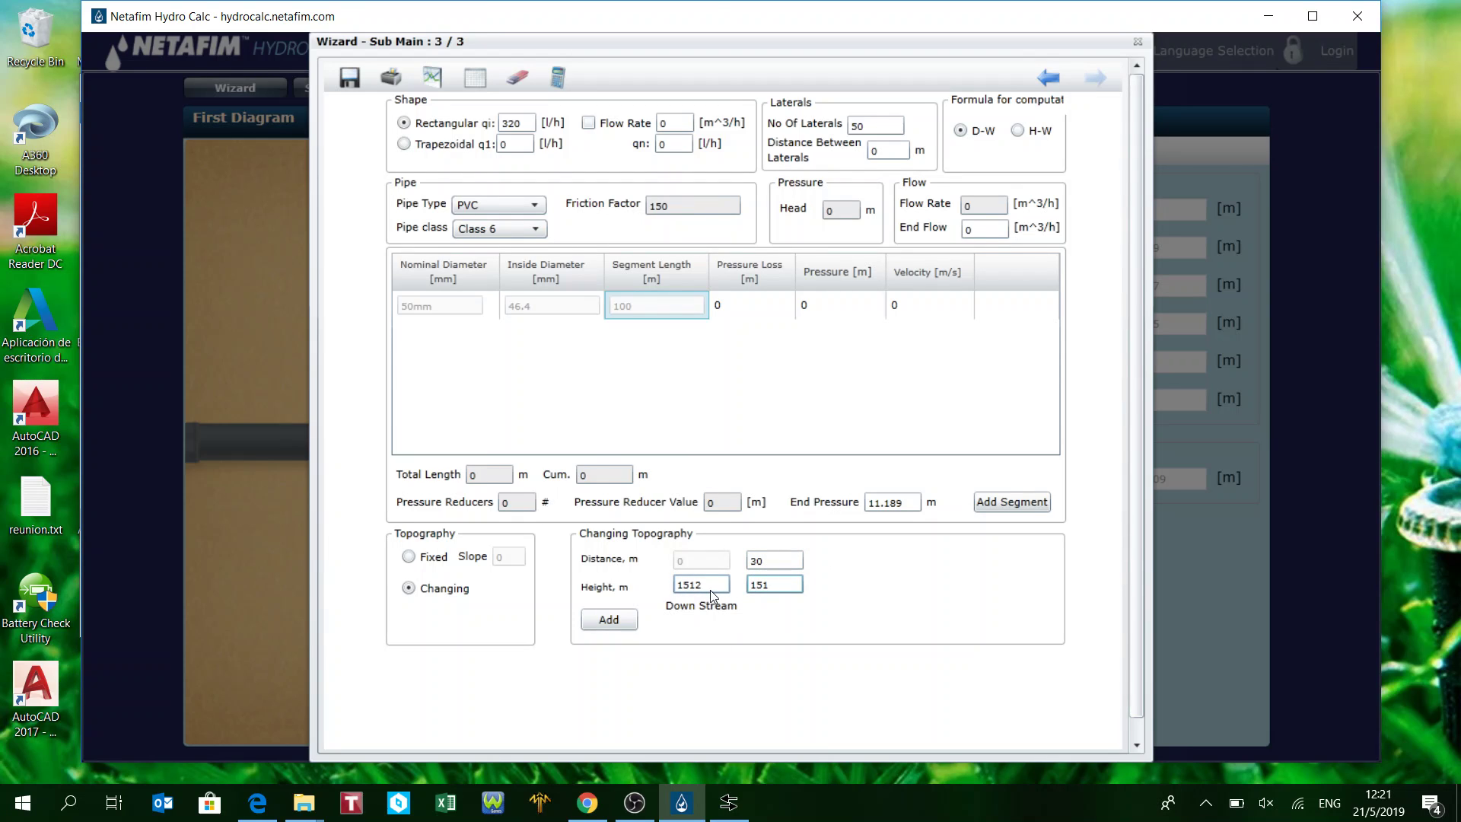
- Add a third topography point with a distance of 70 m and a height of 1505 m
left_click(609, 619)
left_click(844, 560)
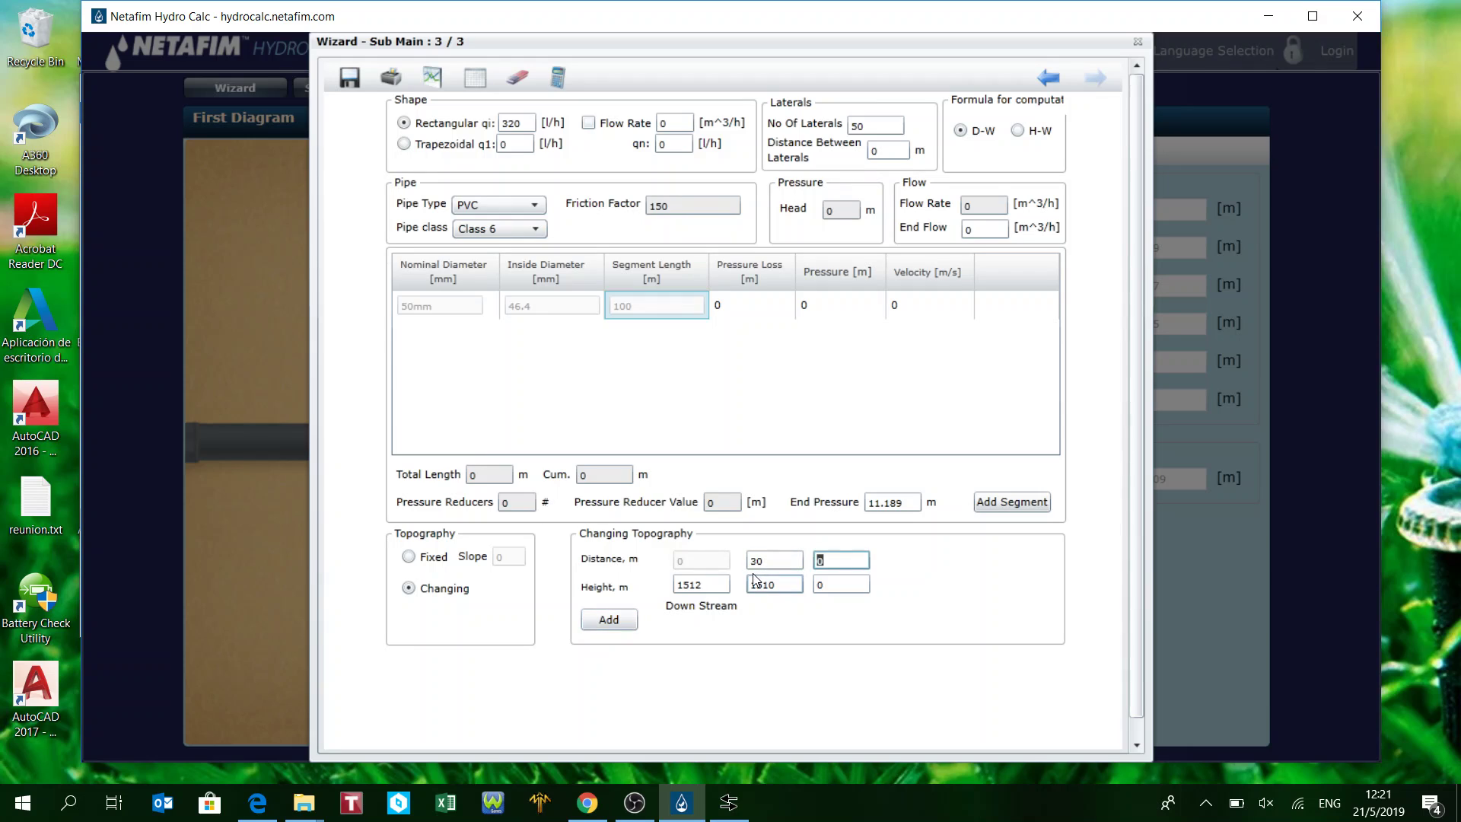
type("70")
key("Tab")
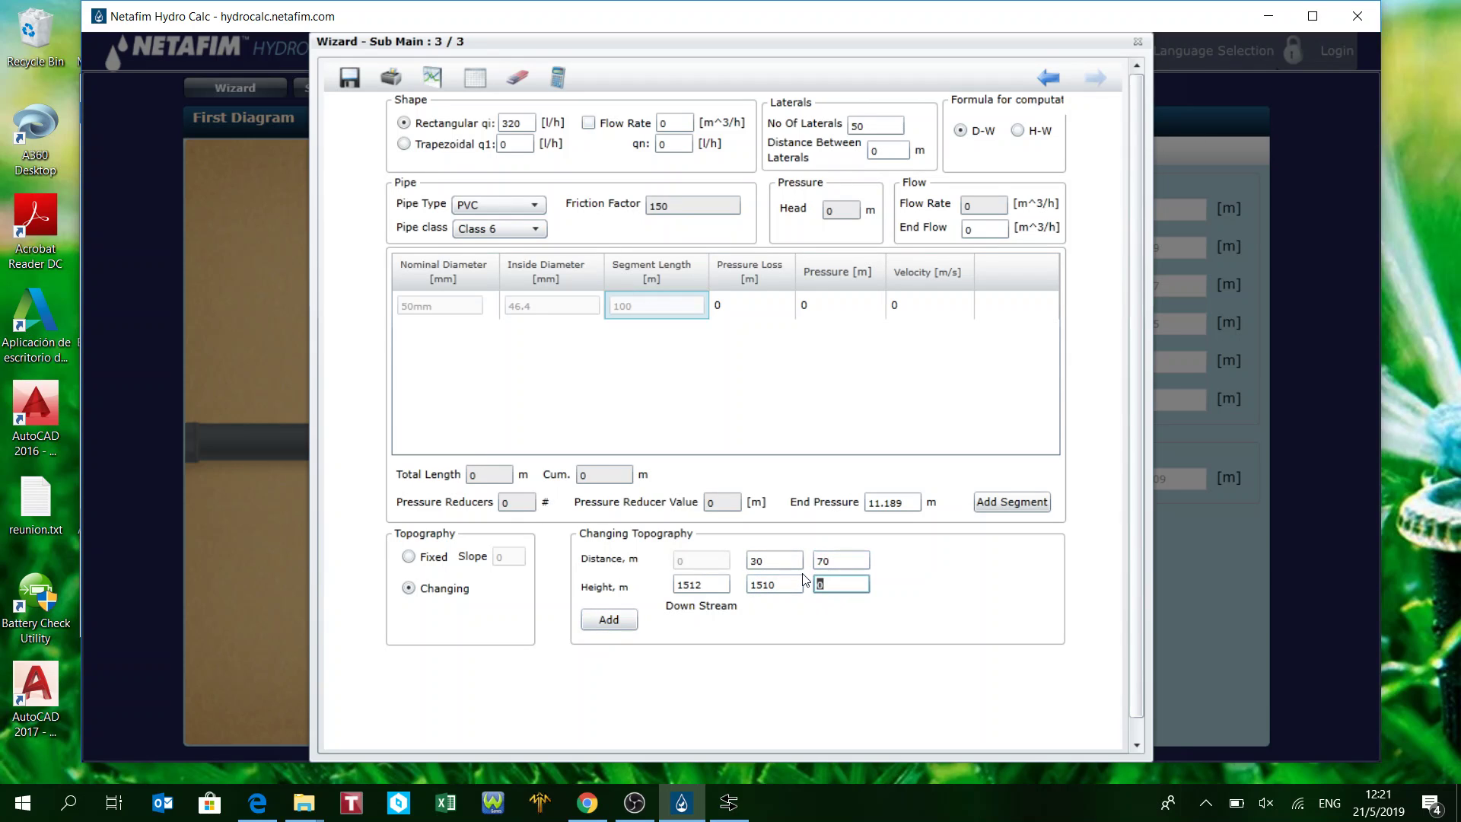
type("1505")
- Add a fourth topography point with a distance of 70 m and a height of 1505 m
left_click(611, 621)
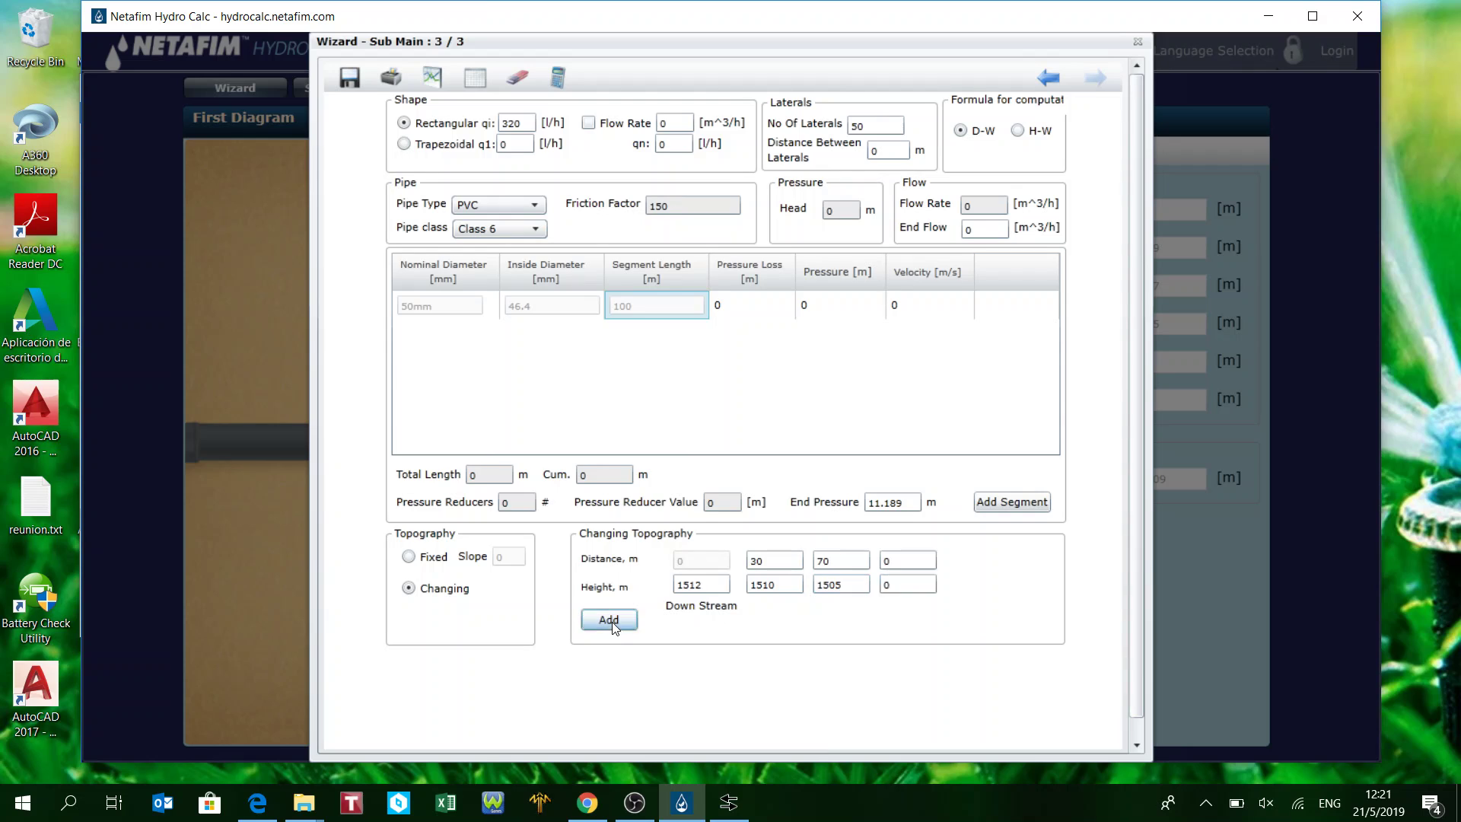
double_click(913, 560)
type("70")
key("Tab")
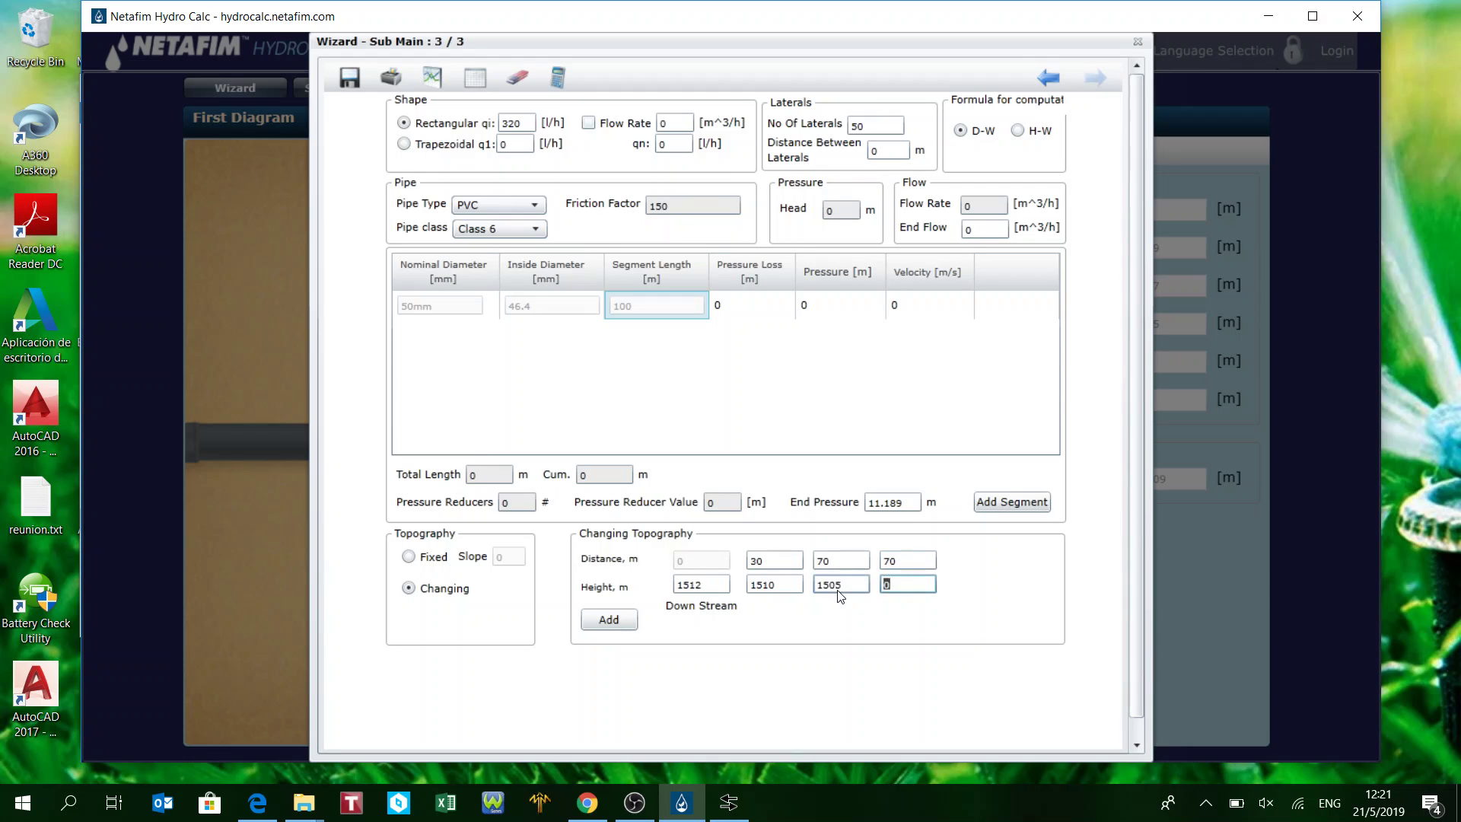
type("1505")
- Calculate the submain and check the resulting pressure, velocity and warnings against the topography entries
left_click(555, 77)
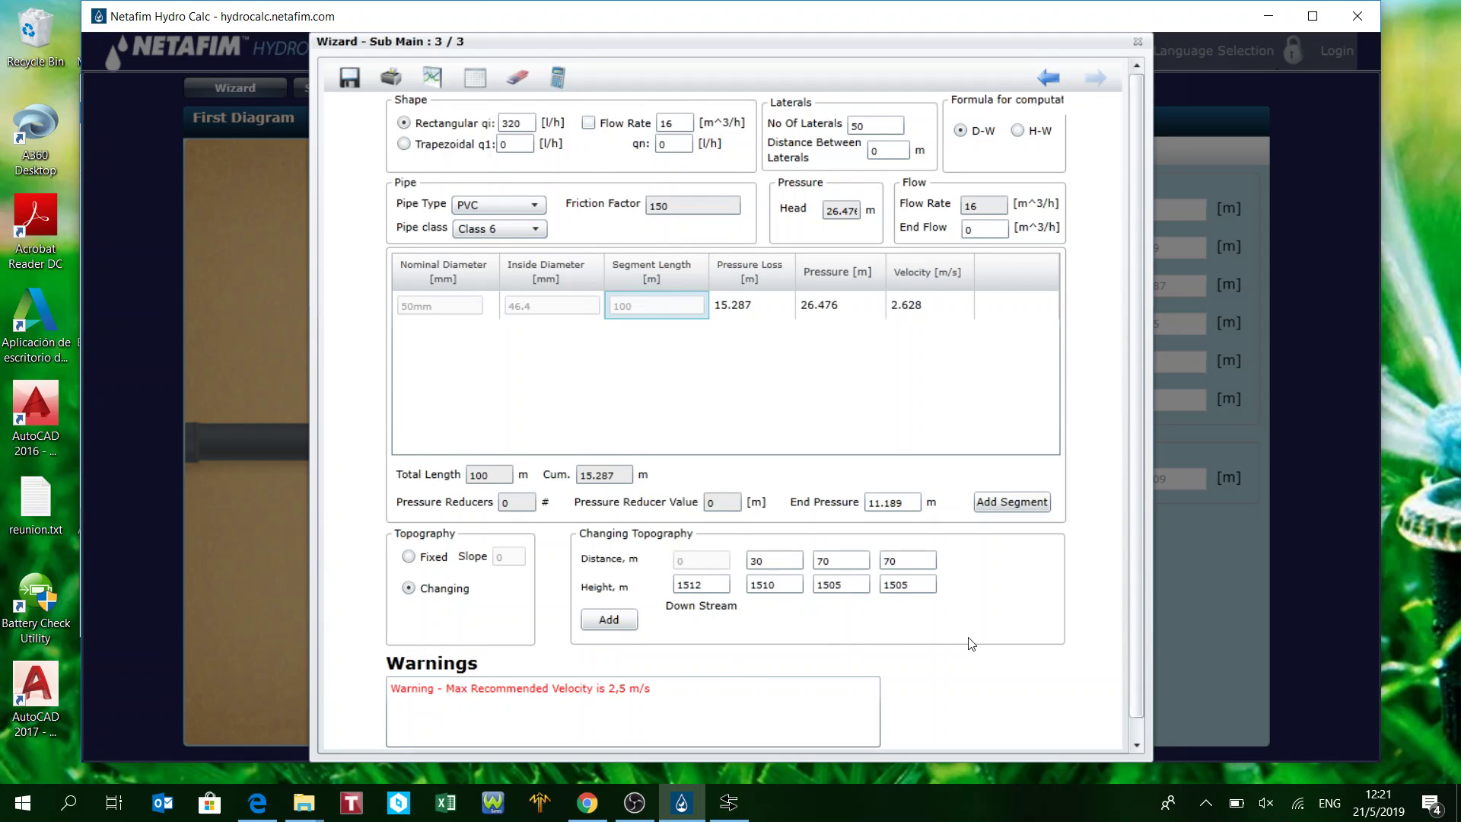
scroll(970, 640, "down", 1)
scroll(969, 641, "up", 1)
left_click(905, 585)
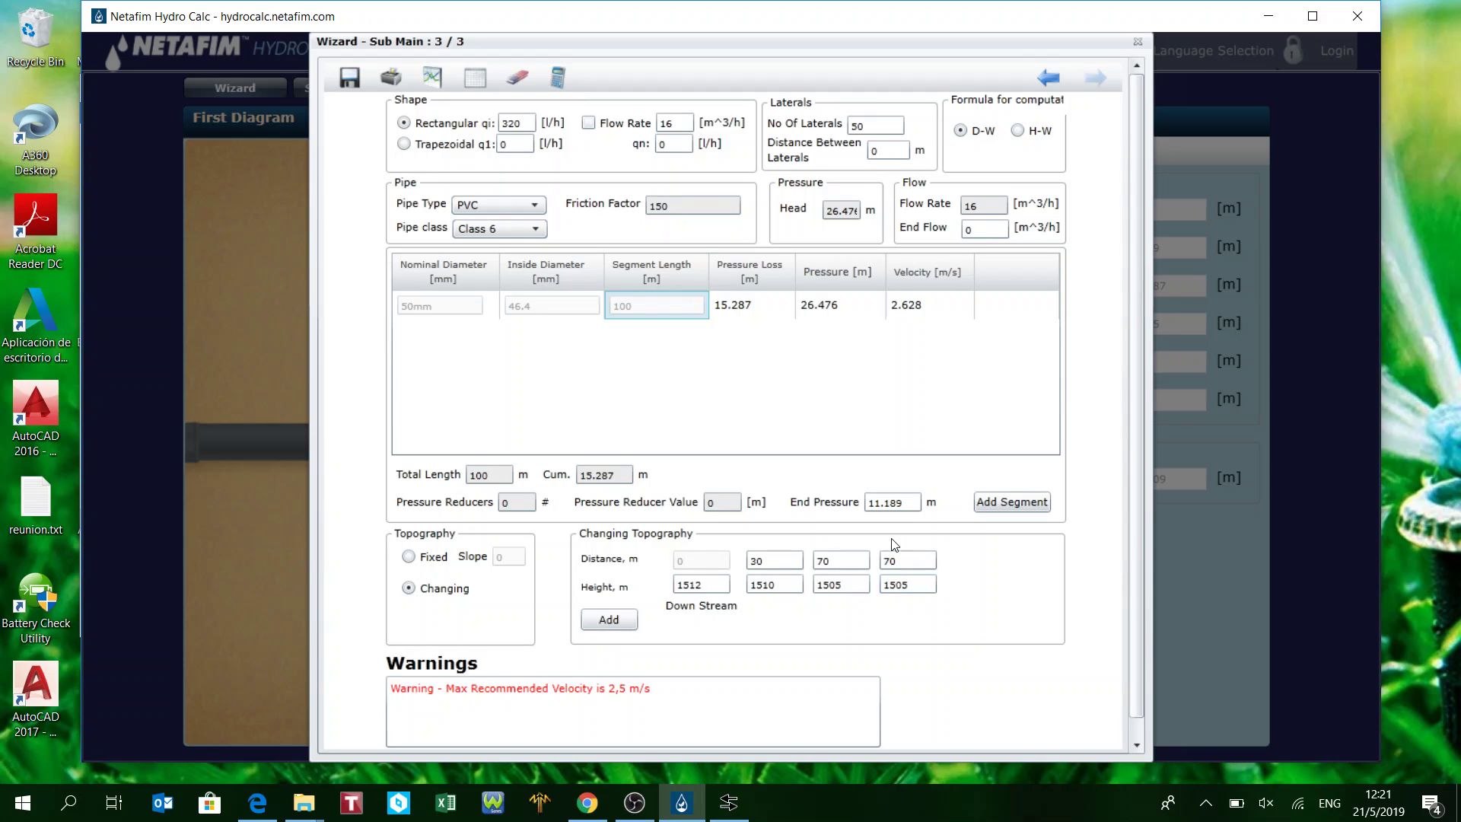